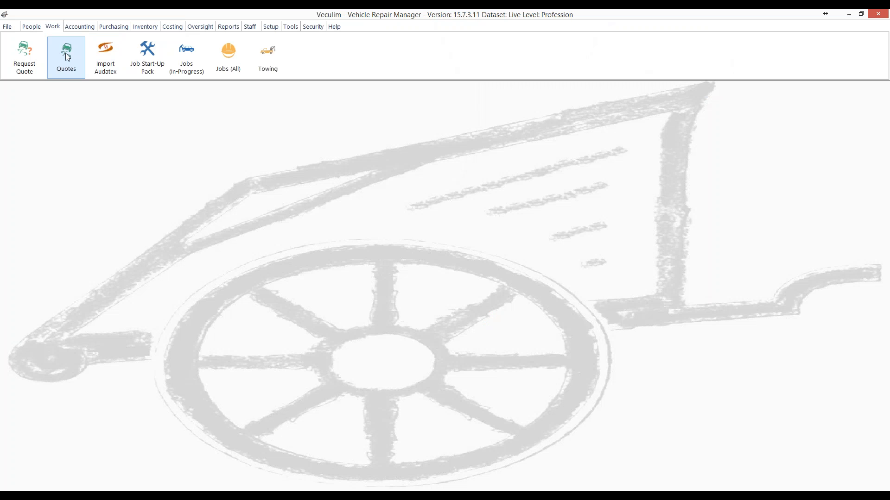
Create a new quote in the quotes list and enter the vehicle registration CA123 456.
left_click(67, 56)
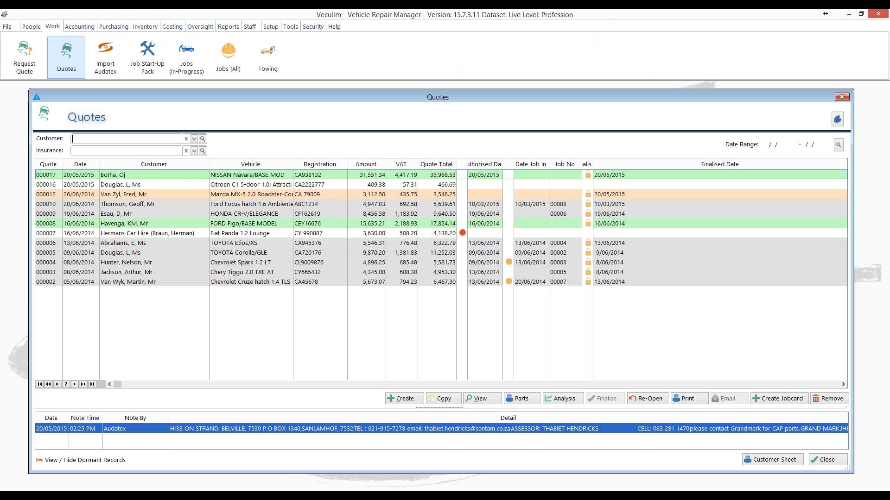
left_click(408, 403)
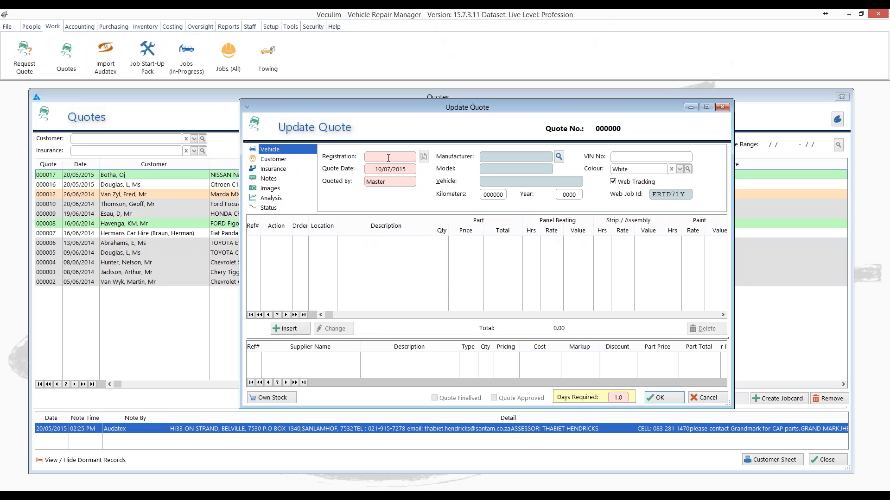
type("CA123 456")
Set the quote's vehicle to manufacturer BMW, model 320i, series 320i.
left_click(557, 158)
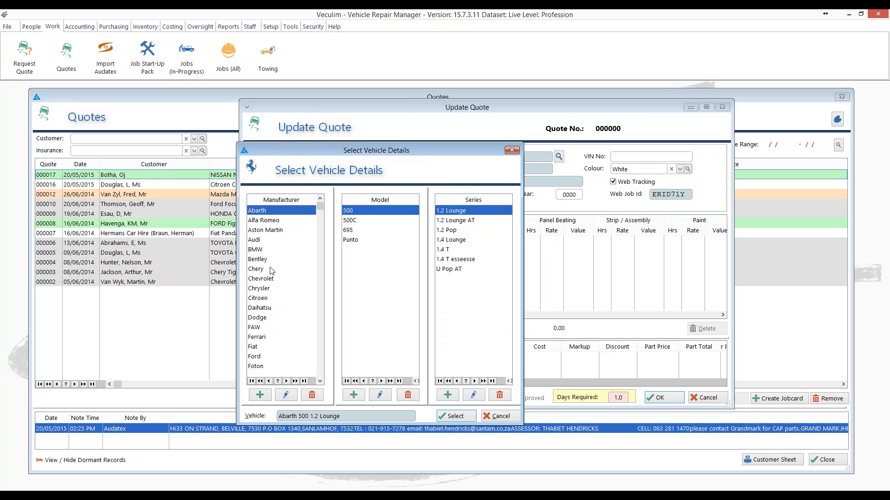
left_click(258, 250)
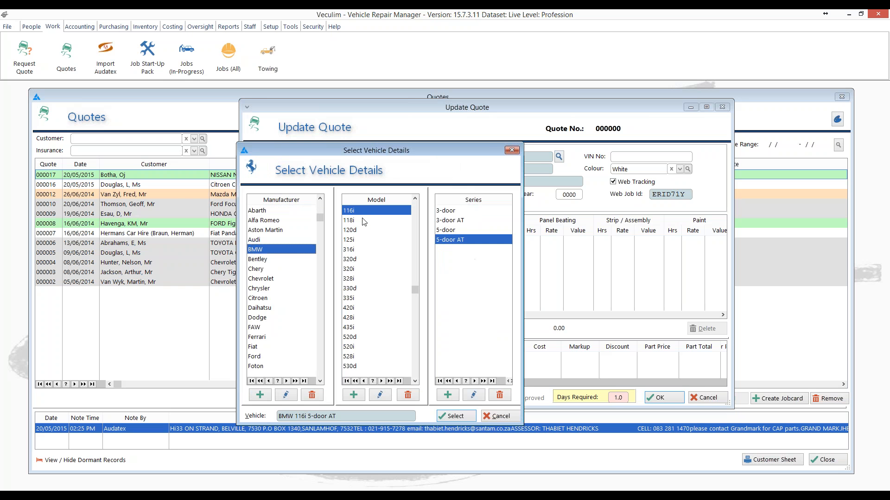
left_click(348, 269)
left_click(442, 211)
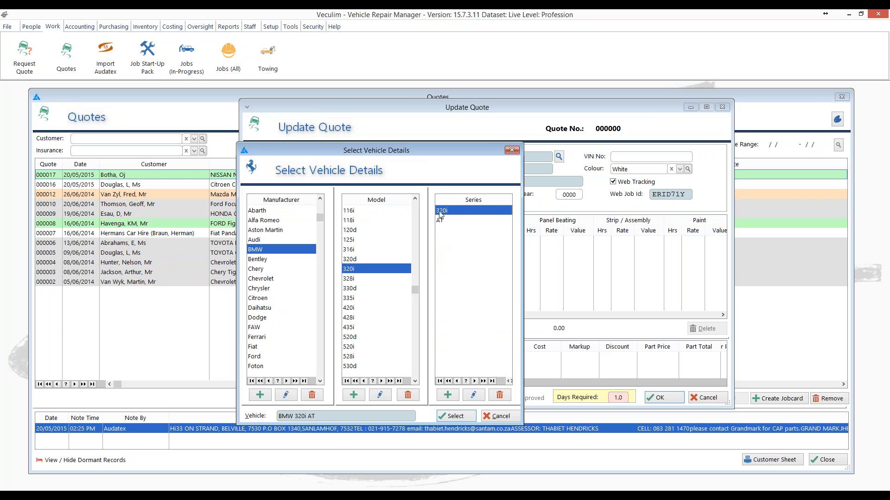
left_click(454, 417)
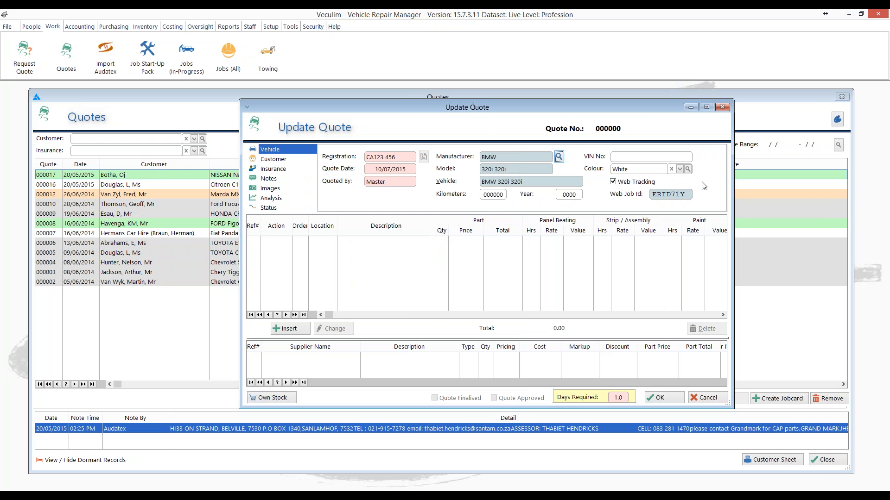
Set the vehicle's colour to Red from the list of vehicle colours.
left_click(688, 170)
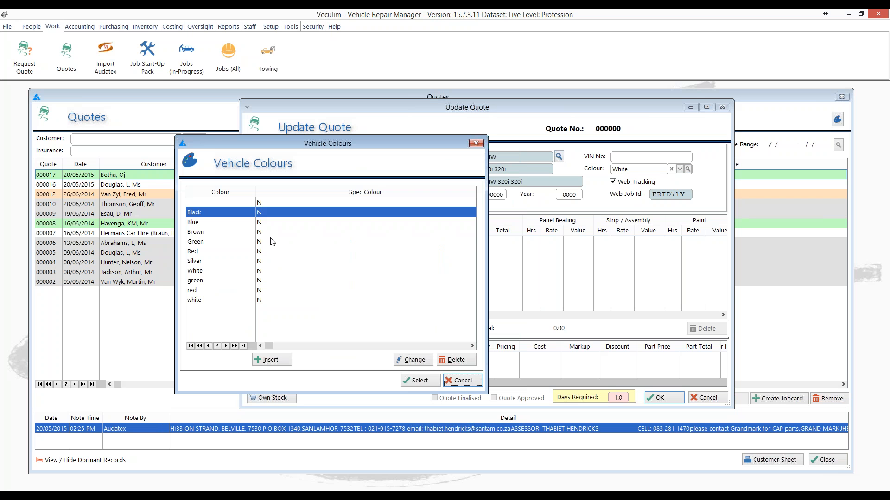
left_click(204, 252)
left_click(425, 380)
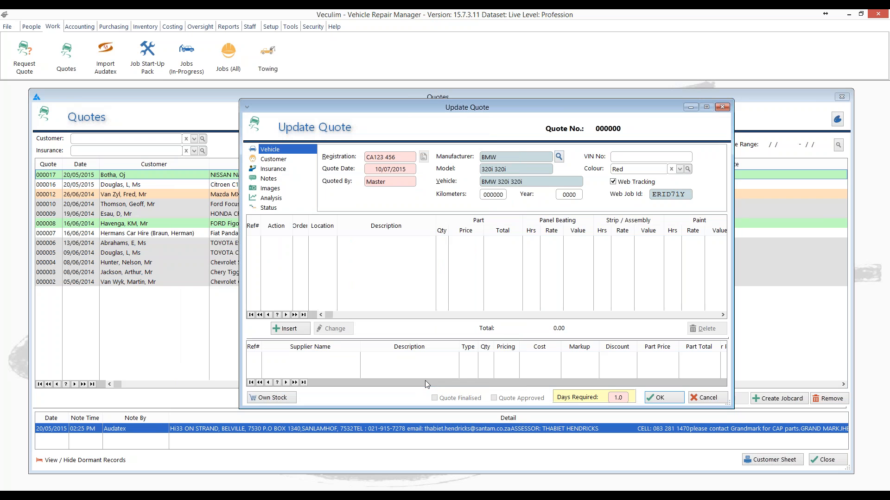
Enter 39560 kilometers and the year 2013 in the quote's vehicle details.
left_click(625, 156)
left_click_drag(483, 195, 516, 196)
type("39560")
key("Tab")
type("2013")
Assign the intended existing customer to the quote from the customer records.
left_click(269, 160)
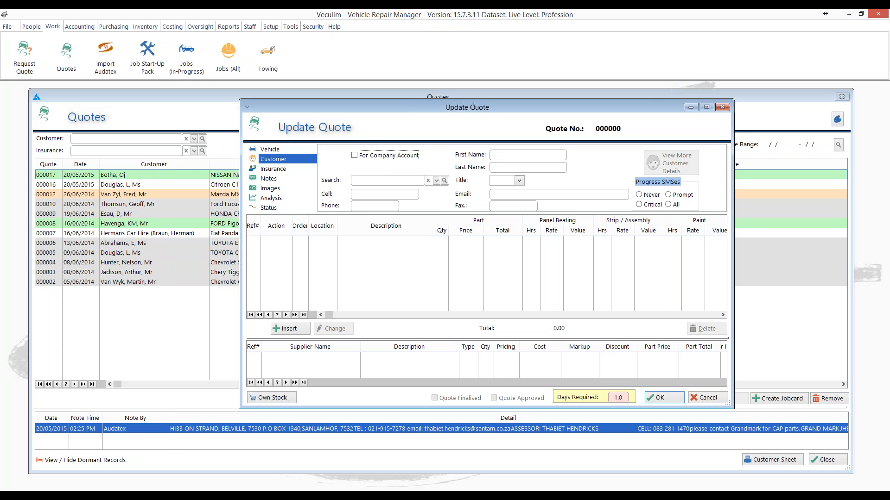
left_click(444, 181)
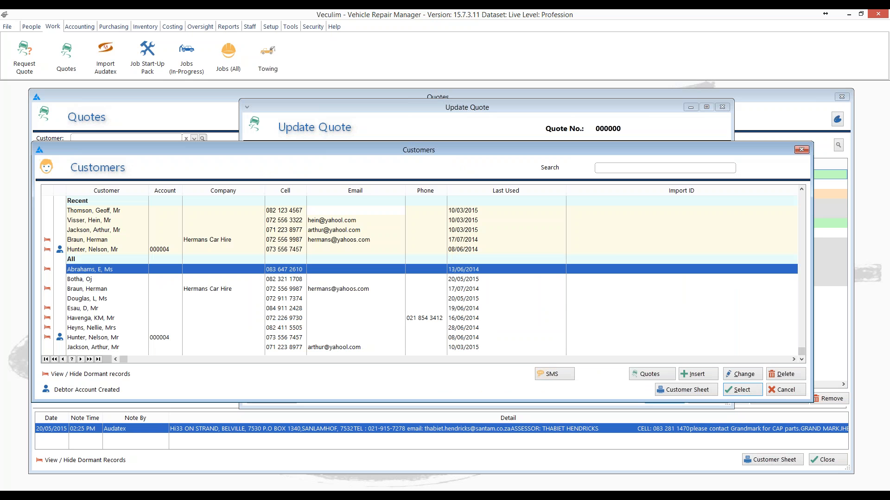
left_click(80, 301)
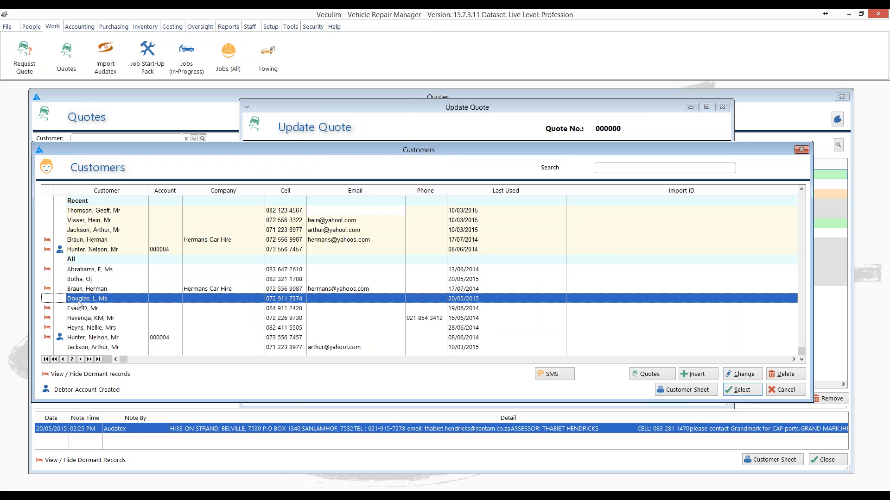
left_click(741, 391)
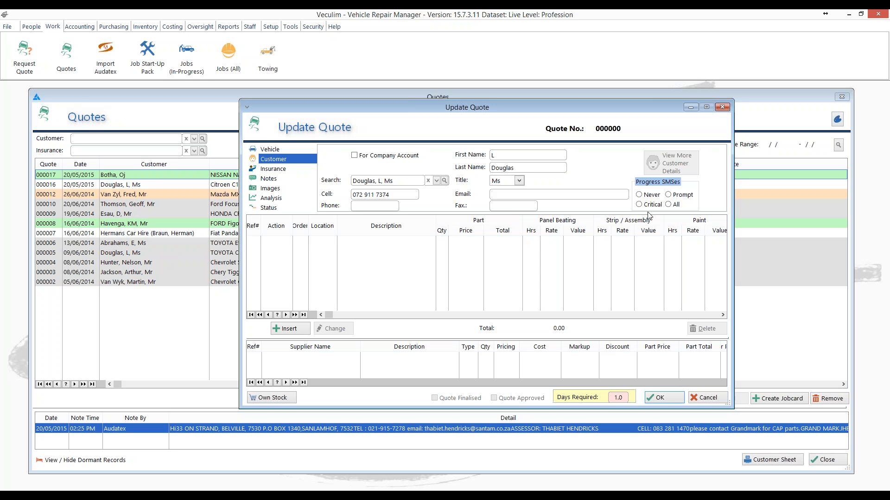
Set the quote's insurance company to Abc Insurance and override the quote sundries with the insurer's details.
left_click(280, 171)
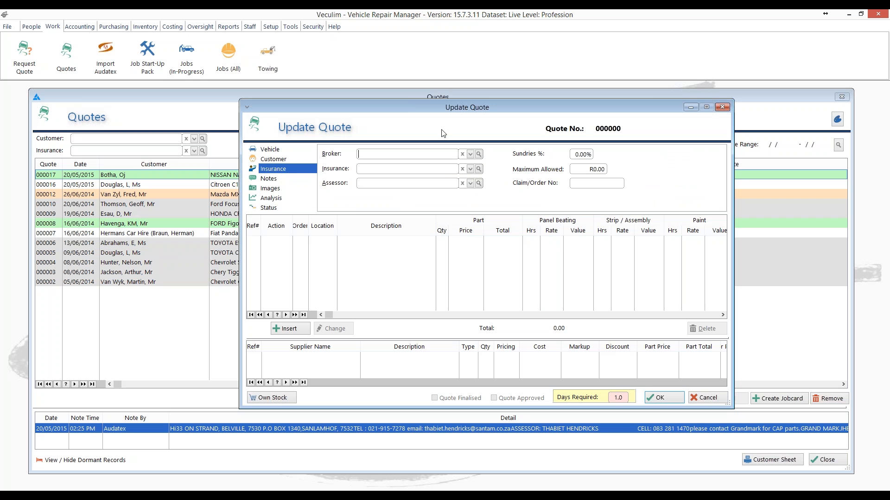
left_click(478, 169)
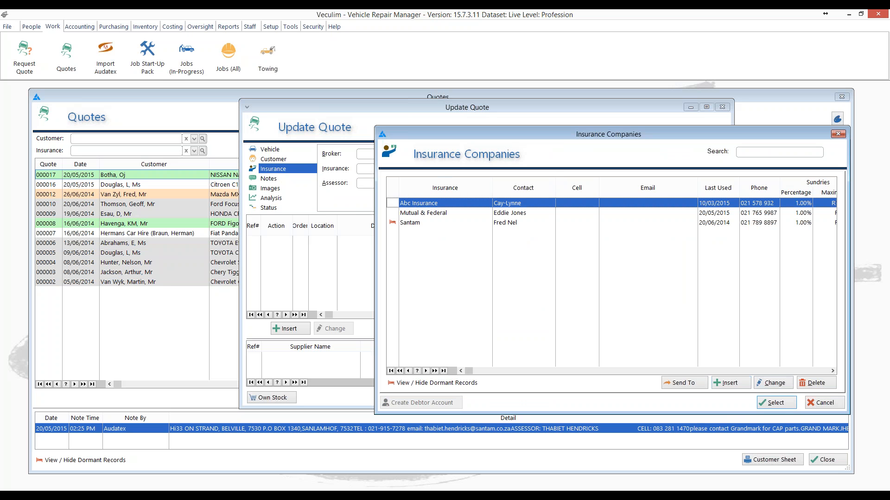
left_click(769, 403)
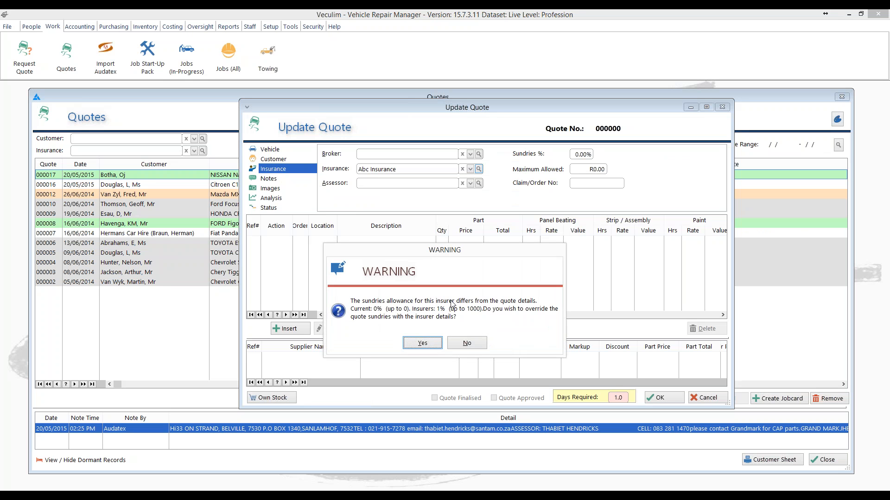
left_click(423, 345)
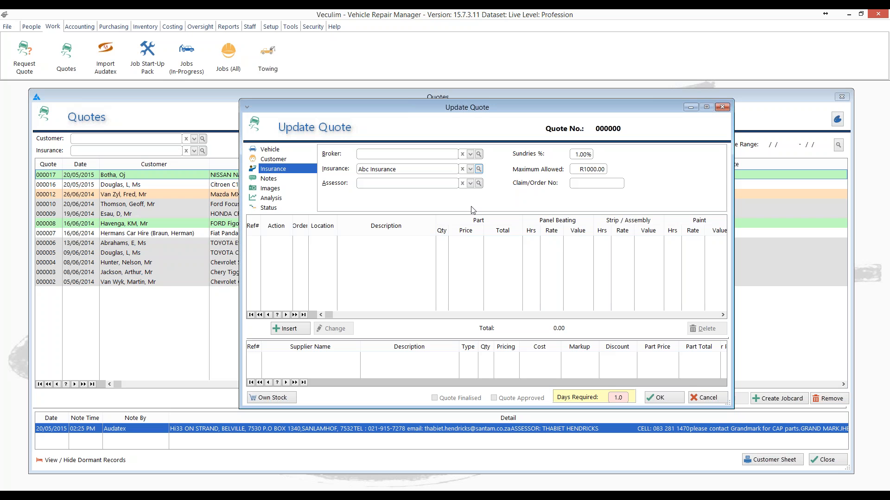
Review the quote's notes, images, analysis and status sections.
left_click(275, 181)
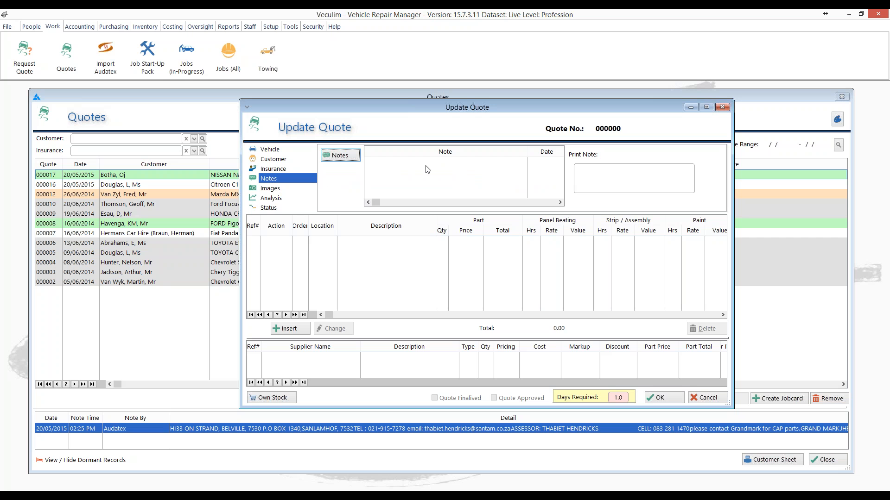
left_click(267, 190)
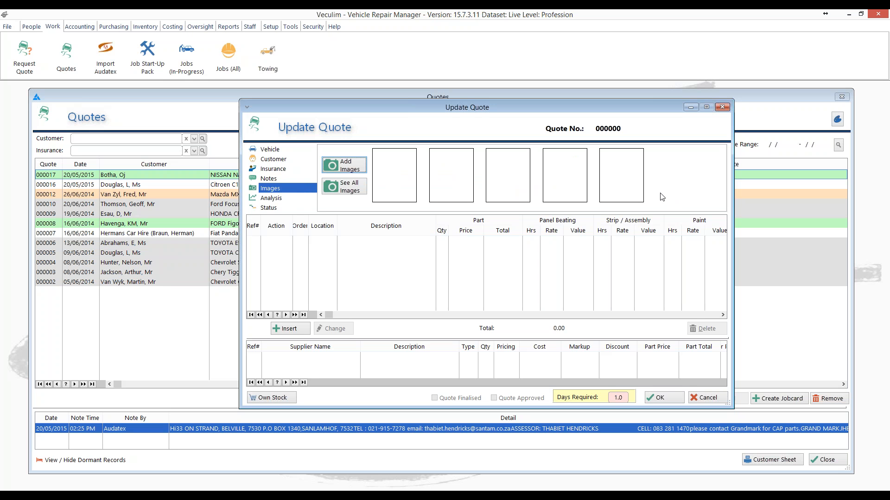
left_click(282, 200)
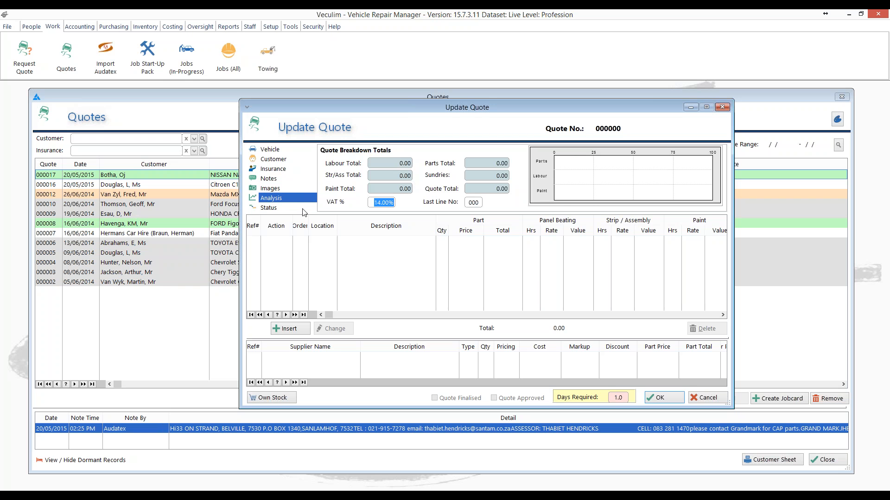
left_click(285, 209)
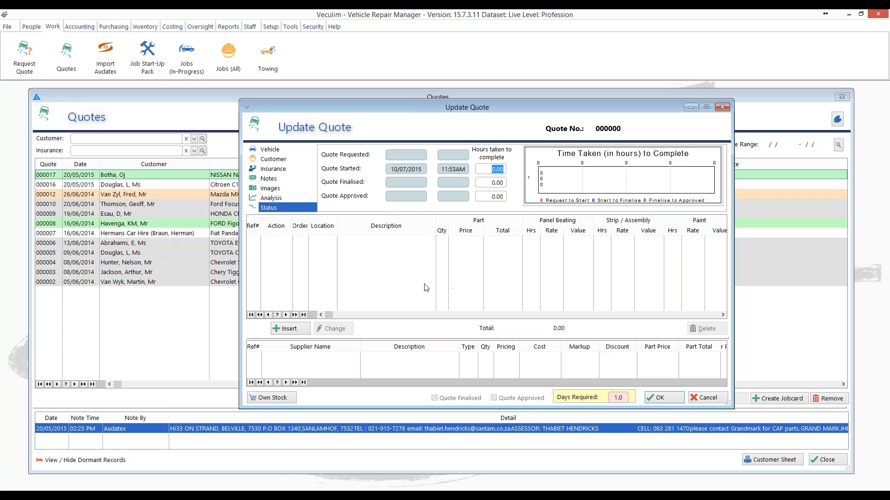
Start a new quote detail line with the action Replace and the location Front.
left_click(287, 330)
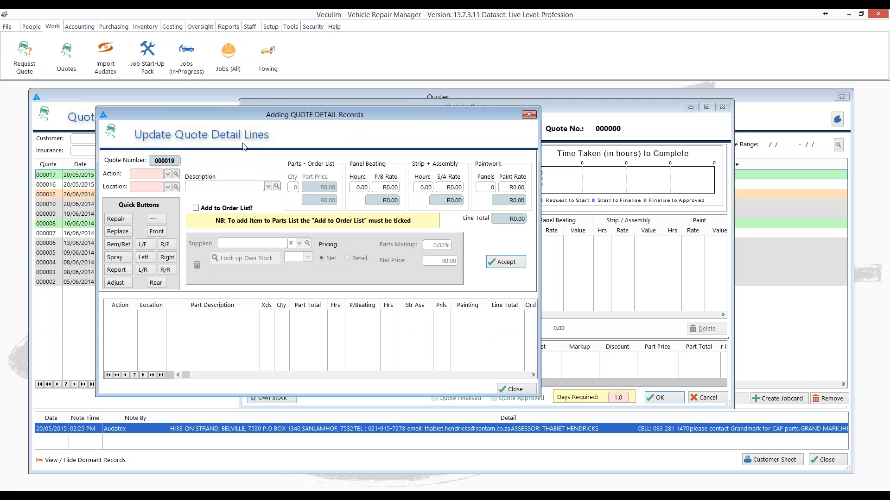
left_click_drag(229, 114, 291, 115)
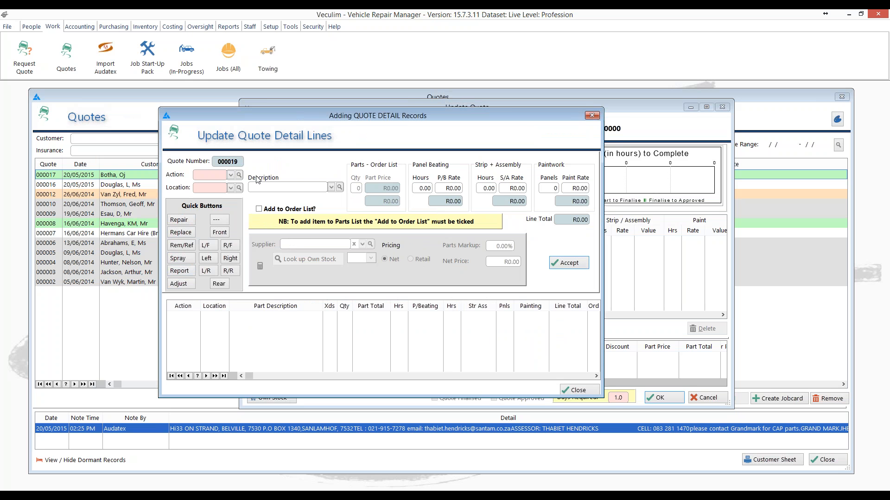
left_click(186, 234)
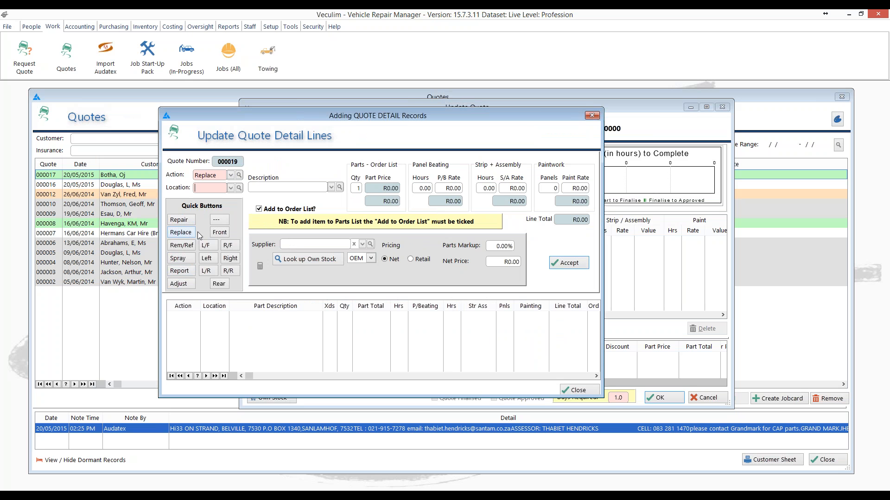
left_click(220, 234)
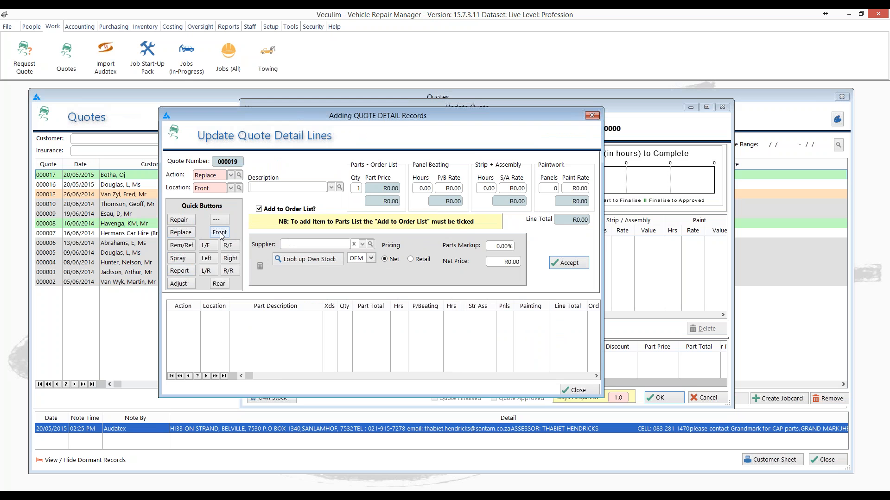
Choose Bonnet with the sub-description Bracket as the part for the detail line.
left_click(339, 187)
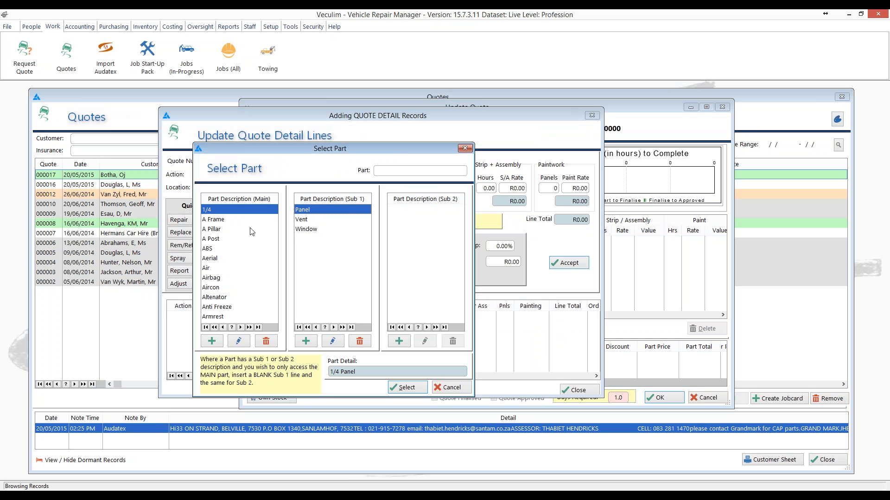
scroll(250, 227, "down", 2)
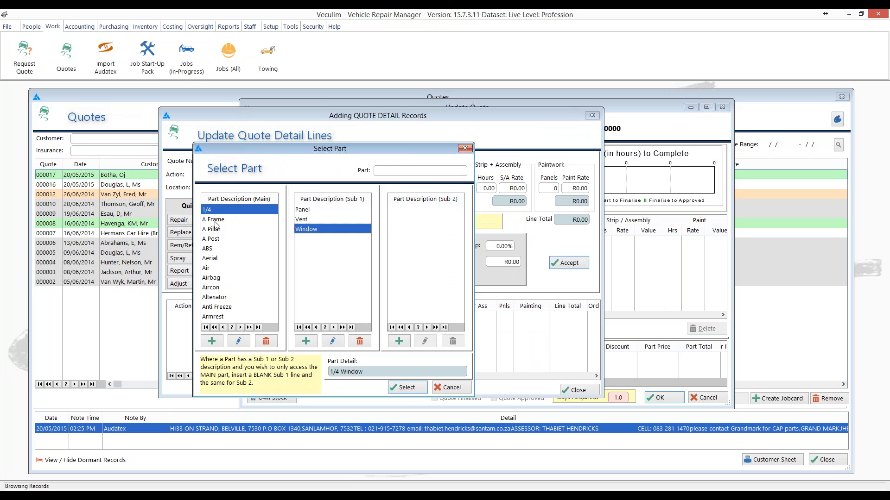
left_click(207, 249)
scroll(214, 253, "down", 4)
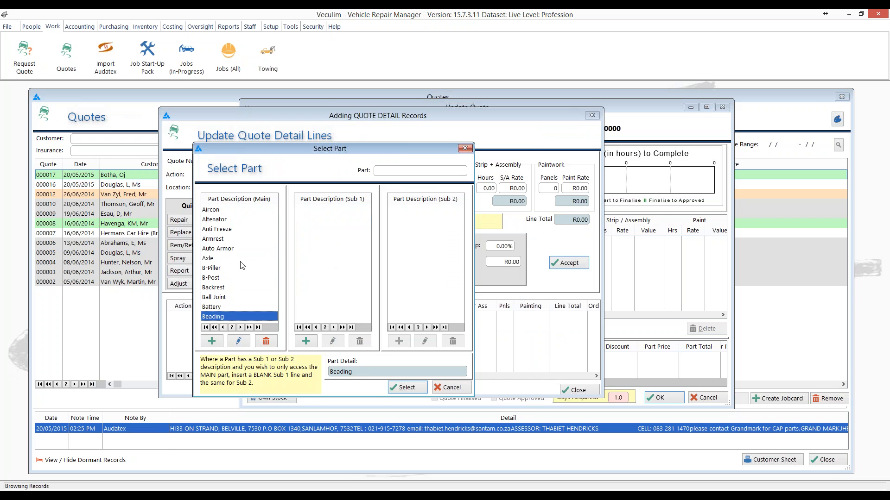
scroll(242, 274, "down", 2)
left_click(214, 308)
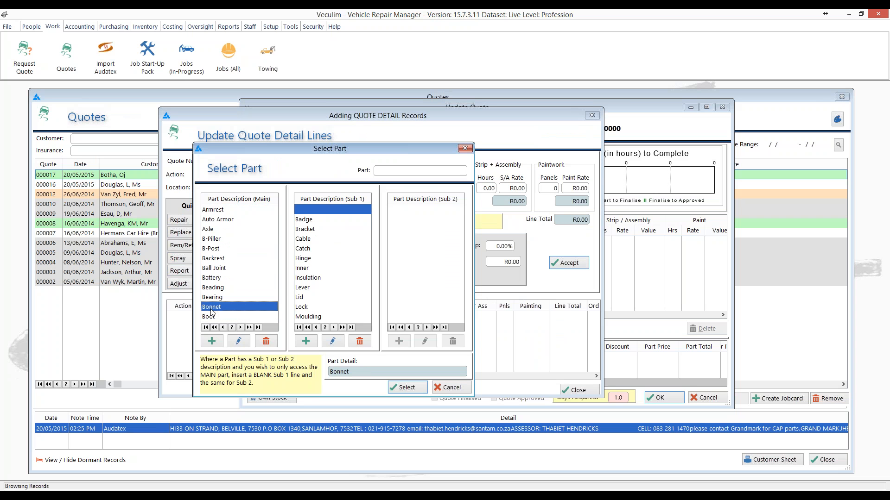
left_click(308, 230)
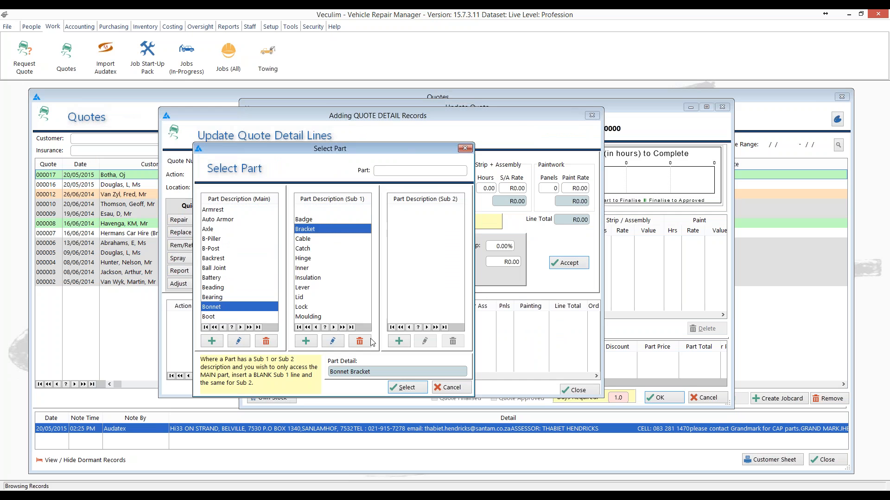
left_click(404, 389)
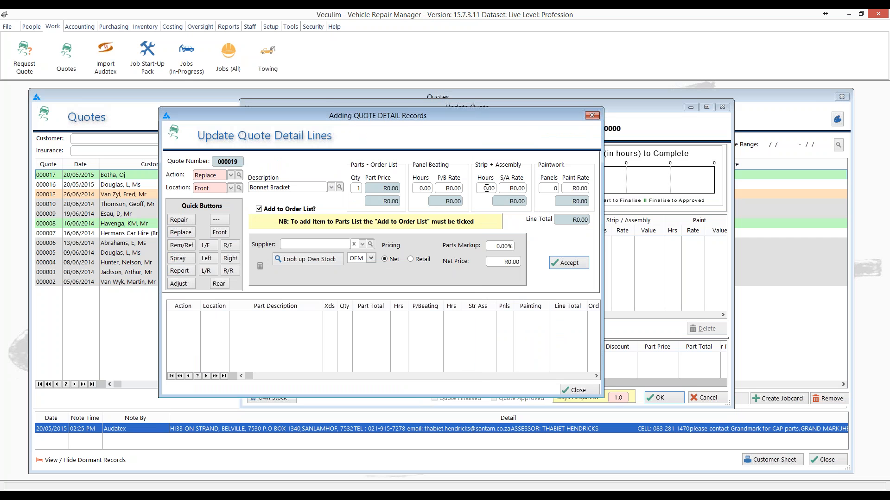
Set the detail line's strip and assembly labour to 1 hour at a rate of R350.
left_click_drag(487, 188, 475, 189)
type("1")
key("Tab")
type("350")
key("Tab")
Select Imperial Tygervalley as the supplier of the bonnet bracket.
left_click(370, 244)
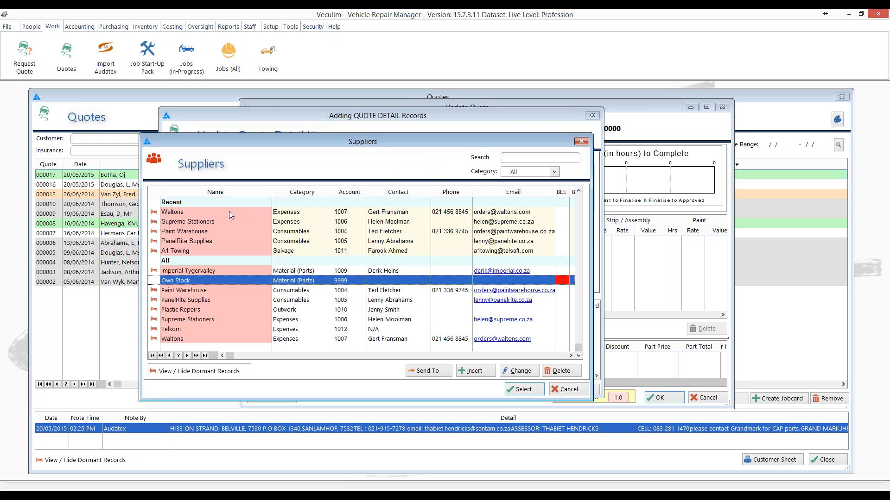
scroll(203, 309, "down", 2)
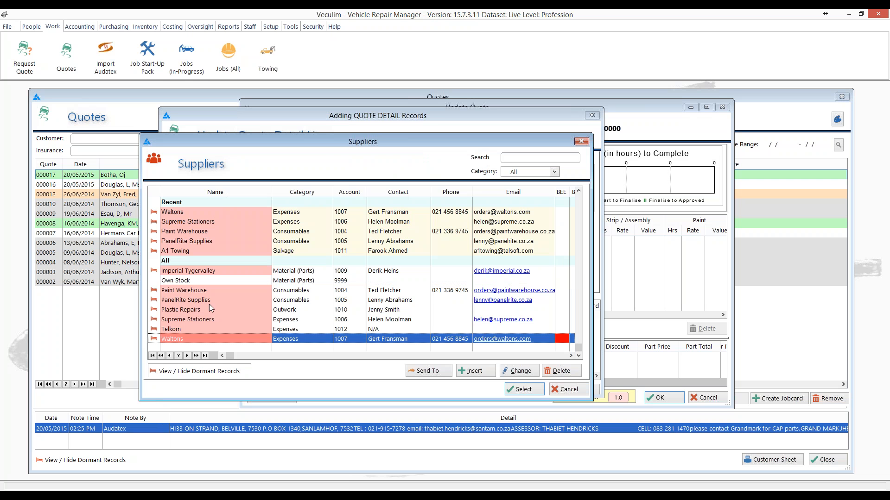
scroll(227, 290, "up", 3)
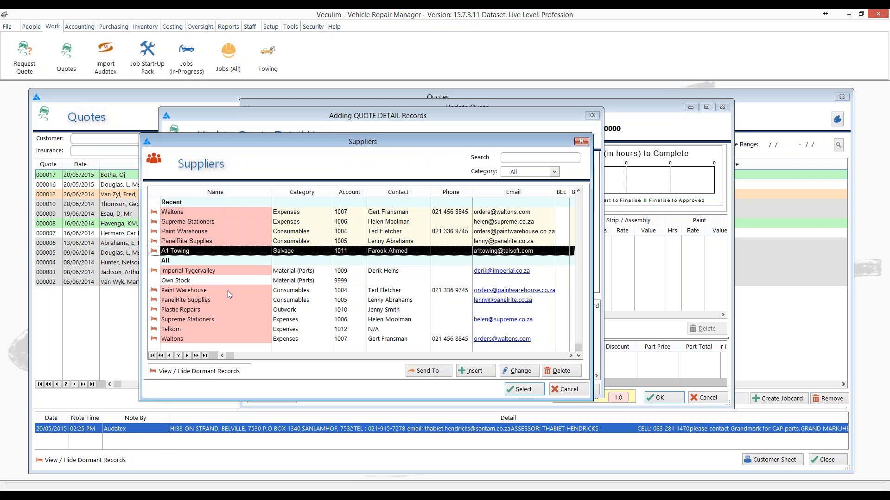
left_click(200, 273)
left_click(512, 388)
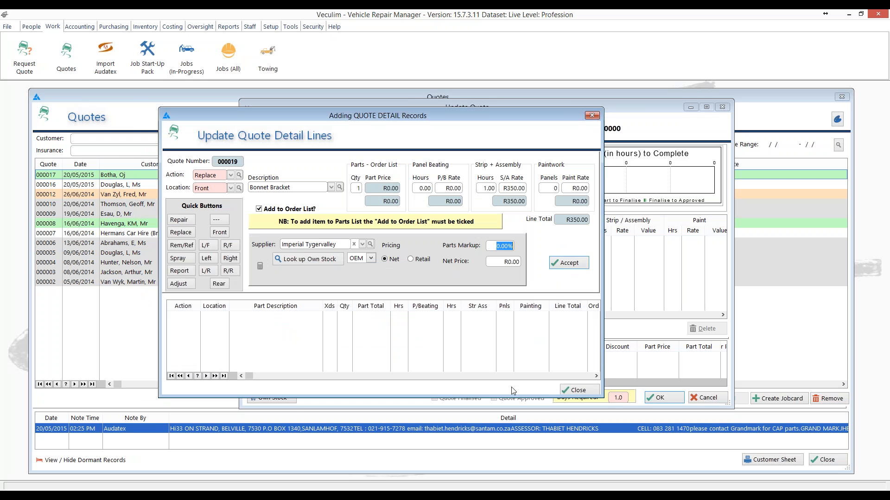
Set the bonnet bracket's net price to R250 with a 25% parts markup and accept the detail line.
left_click(508, 262)
type("250")
left_click(490, 245)
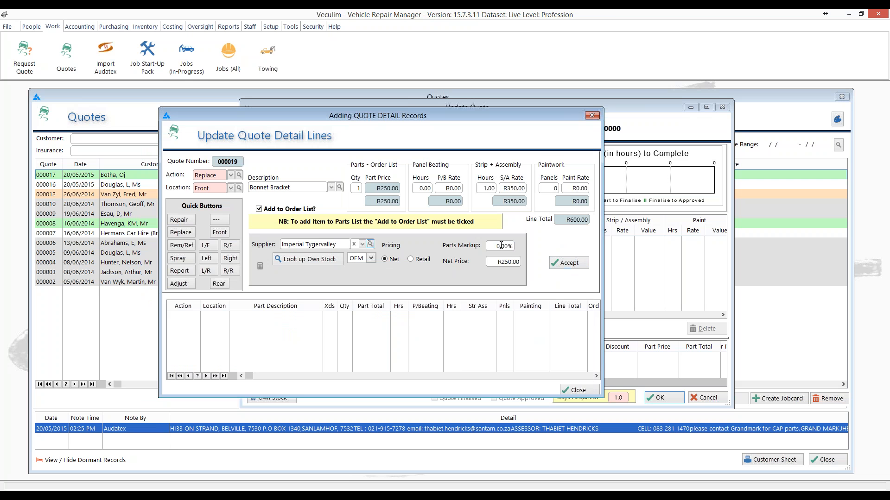
type("25")
key("Tab")
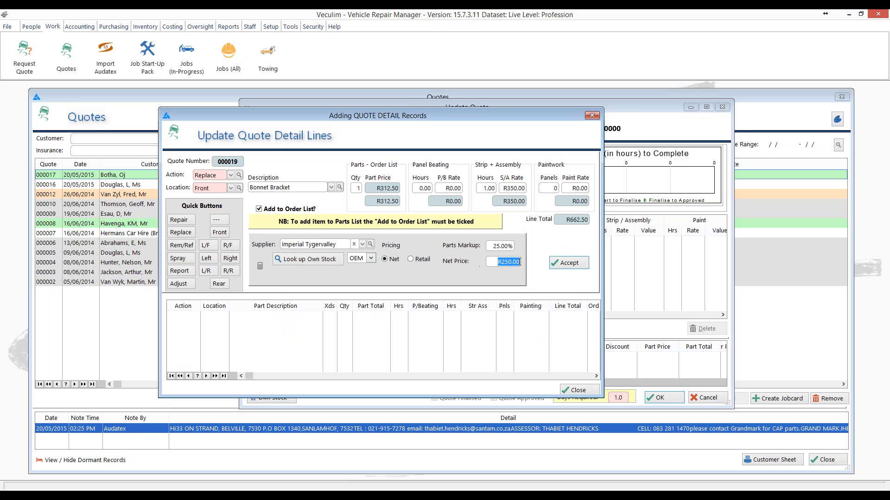
left_click(569, 263)
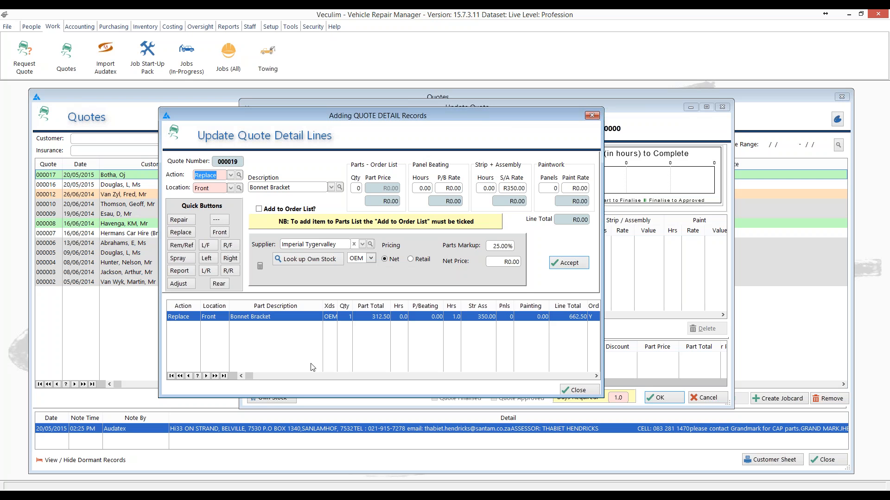
Finish adding detail lines and save the quote, declining the automatic adjustment of the days required.
left_click(589, 390)
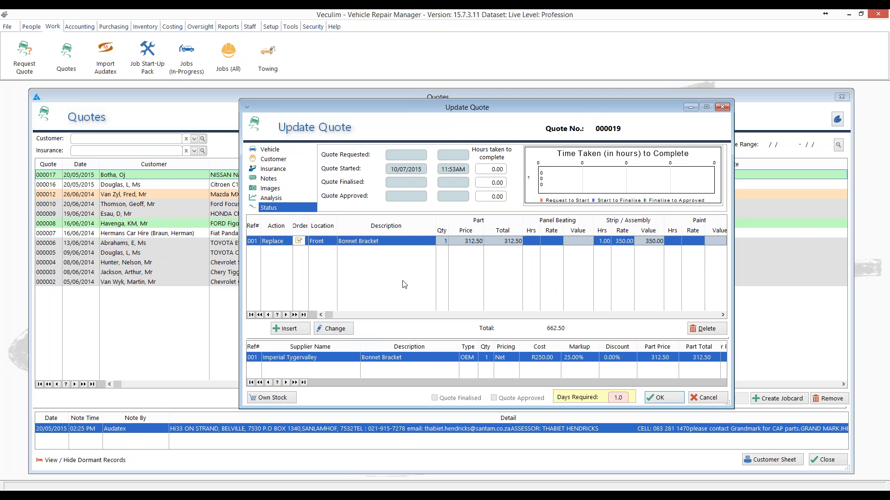
left_click(663, 401)
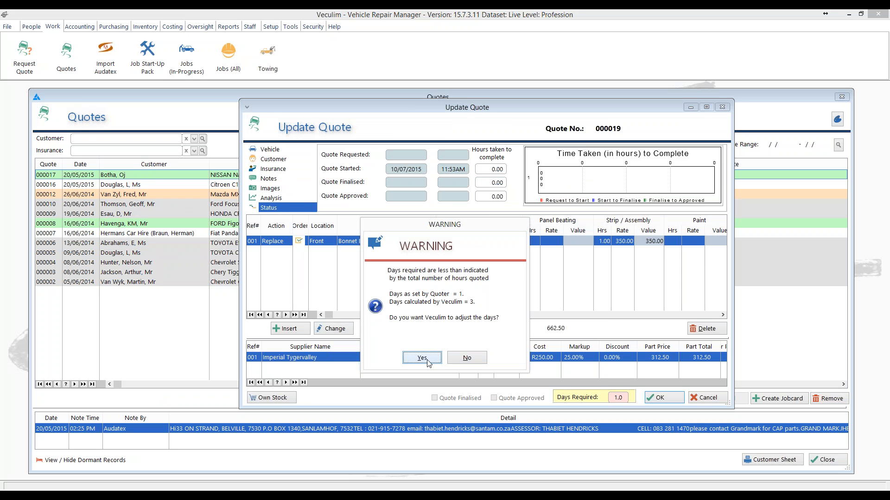
left_click(467, 358)
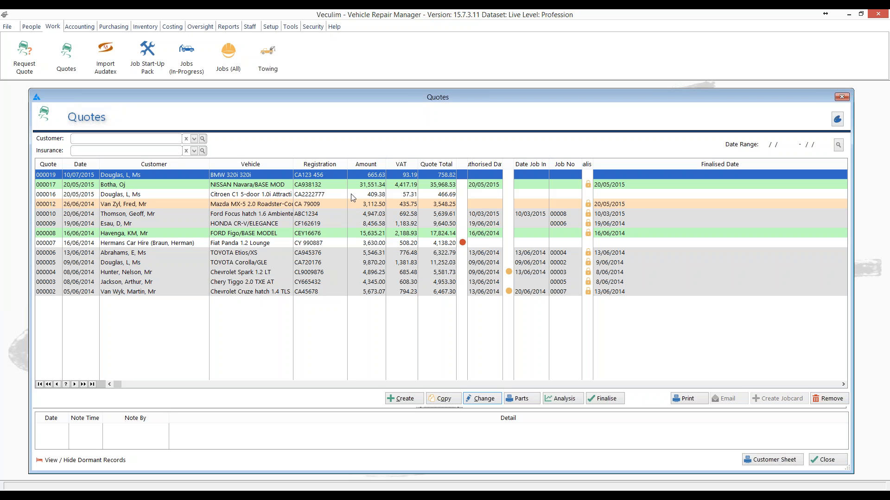